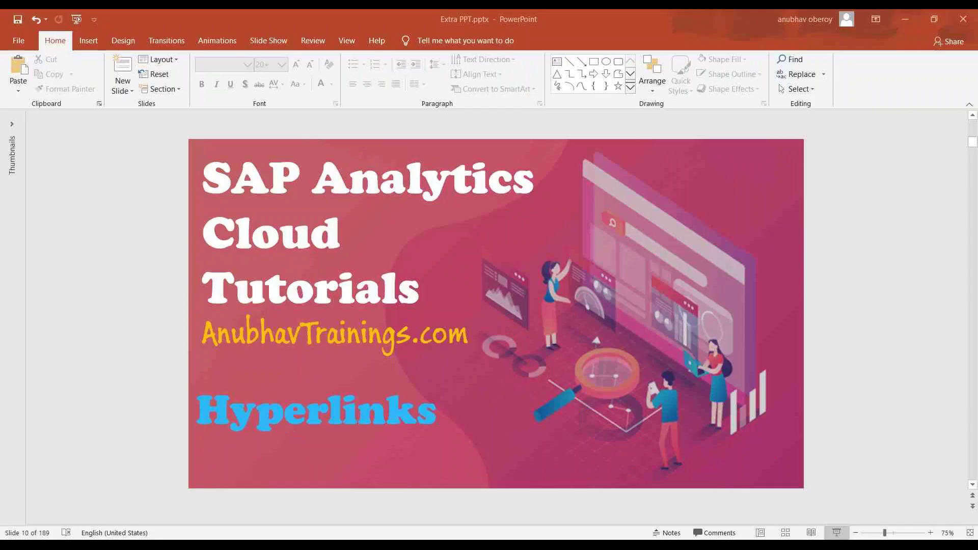
# Leave the Hyperlinks title slide for the SAP Analytics Cloud story in Chrome
pyautogui.hotkey('alt', 'Tab')
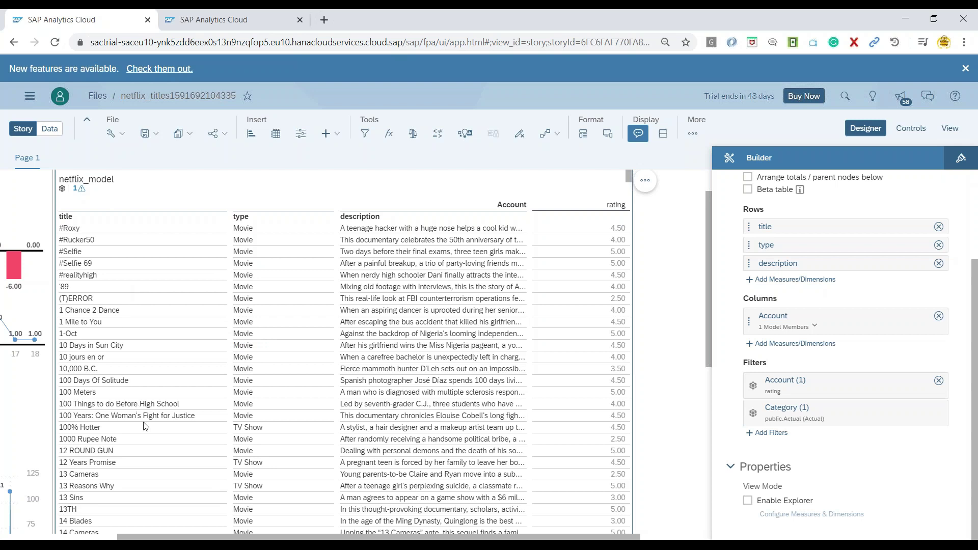
# Add a hyperlink to the netflix_model table with External URL as the link type
pyautogui.click(646, 182)
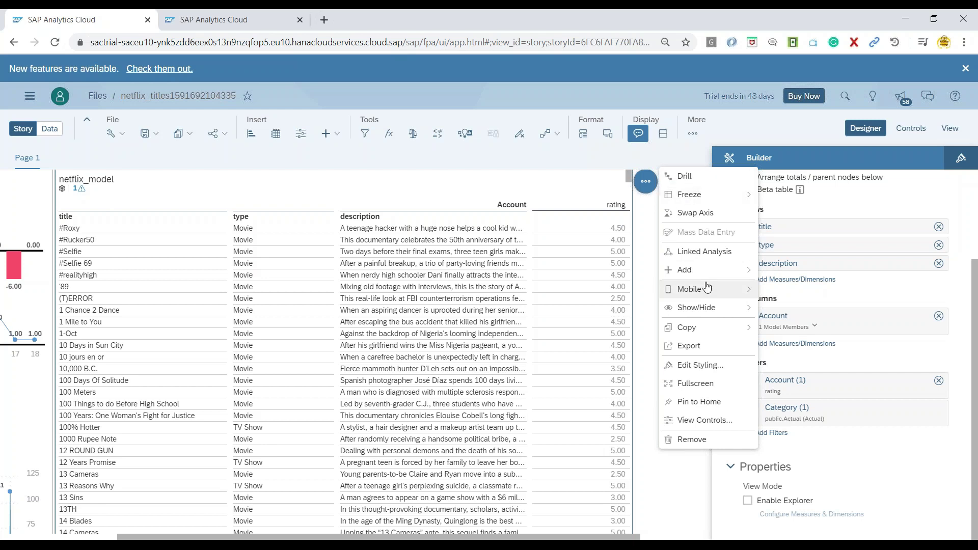
pyautogui.moveTo(711, 270)
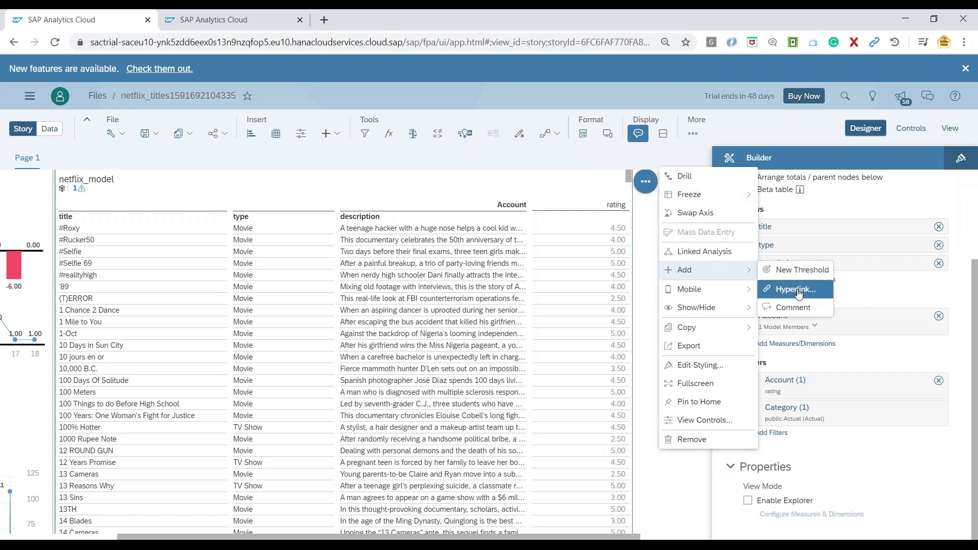
pyautogui.click(797, 295)
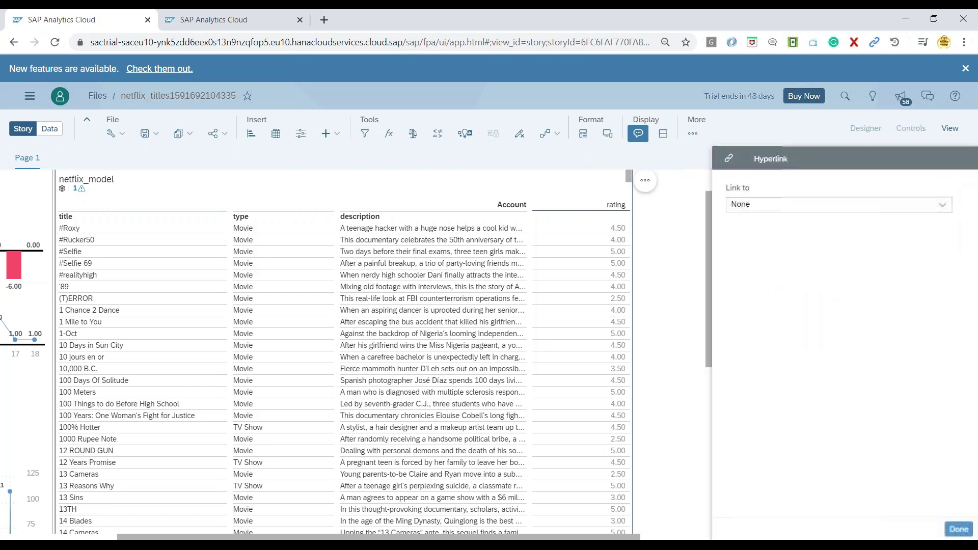
pyautogui.click(944, 205)
pyautogui.click(847, 256)
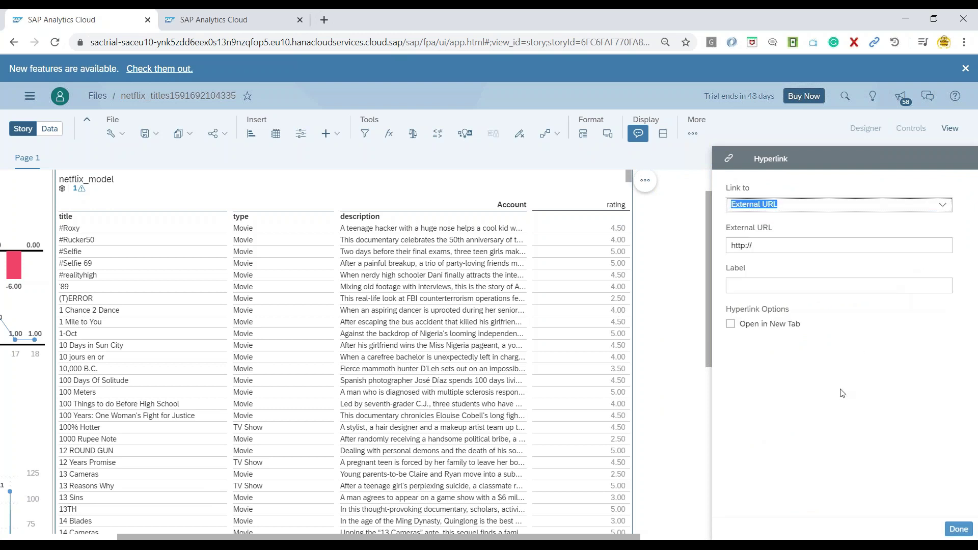
# Set the link URL to google.com/search?query= followed by the title dimension
pyautogui.click(809, 247)
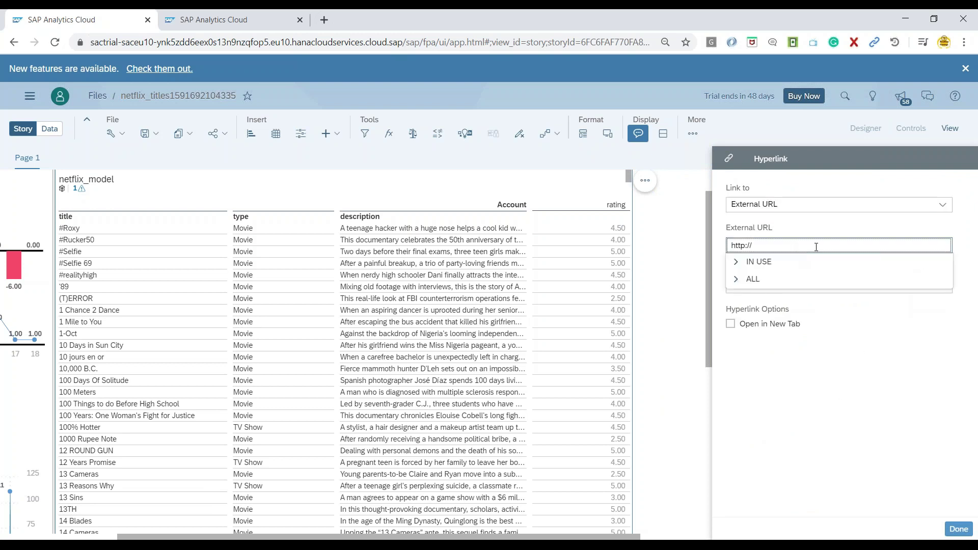
pyautogui.write('google.com/search?query=')
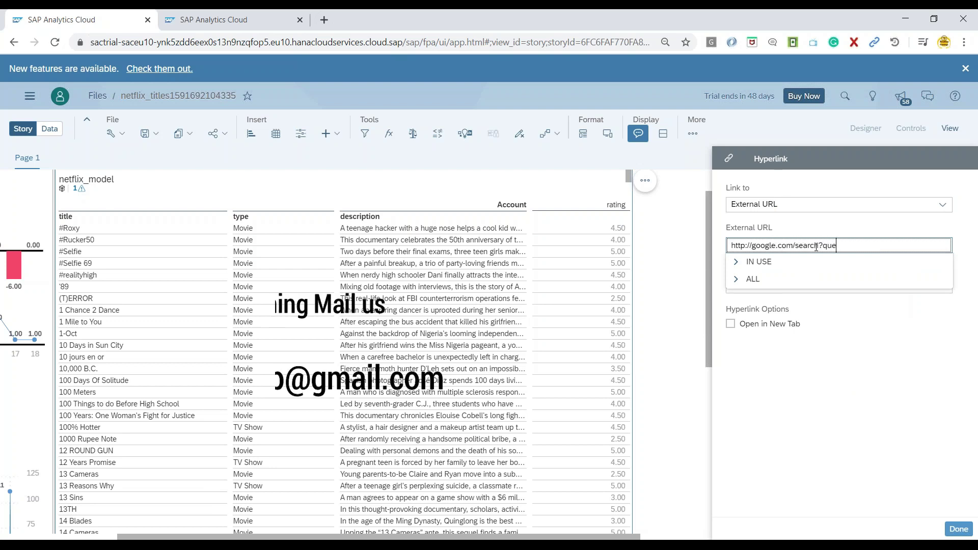
pyautogui.click(740, 265)
pyautogui.click(740, 266)
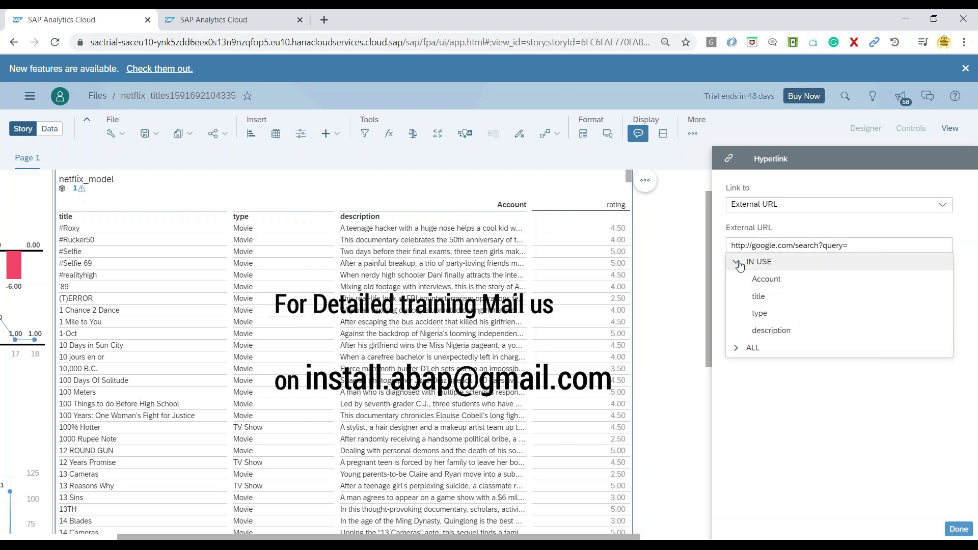
pyautogui.click(777, 298)
pyautogui.click(797, 285)
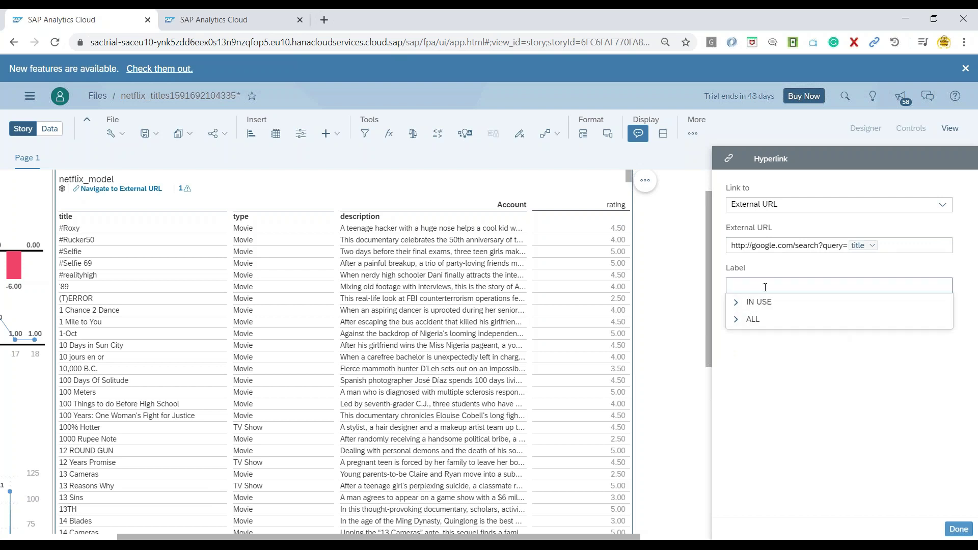
# Label the hyperlink 'Watch a preview of' plus the title, open in new tab, and apply
pyautogui.write('W')
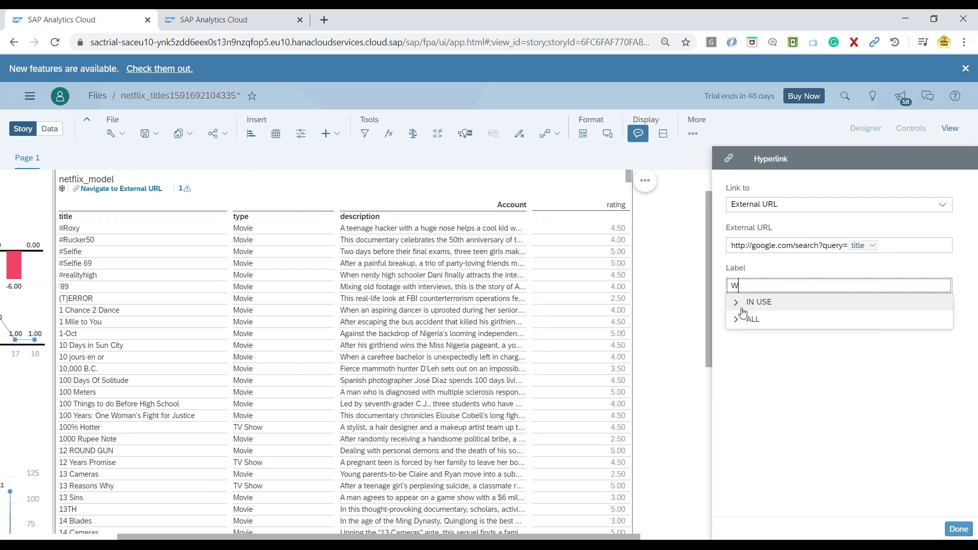
pyautogui.write('atch a preview')
pyautogui.click(737, 302)
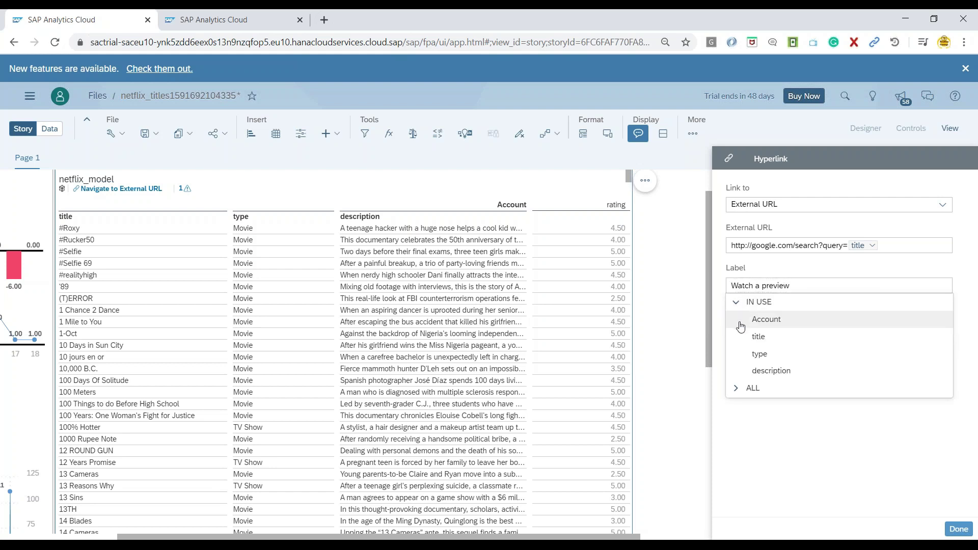
pyautogui.click(759, 337)
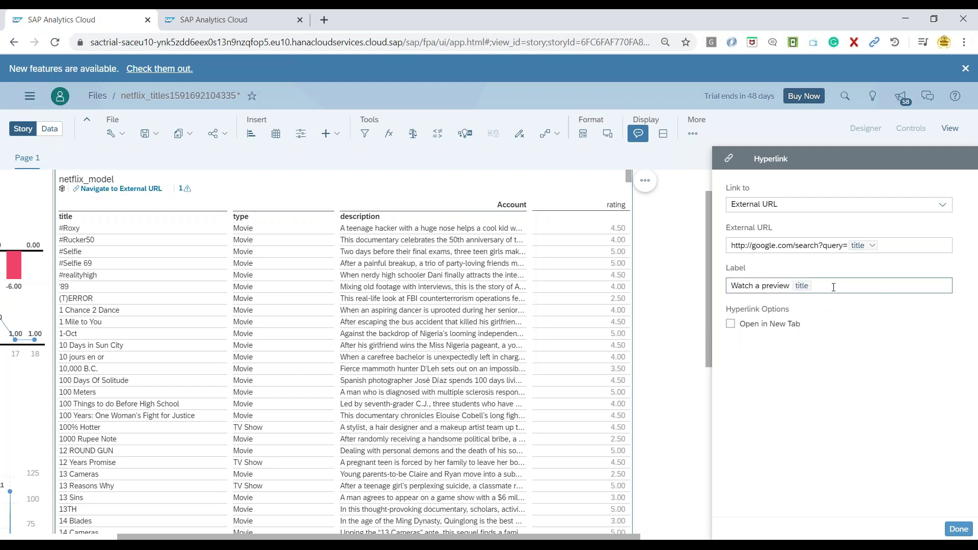
pyautogui.click(784, 285)
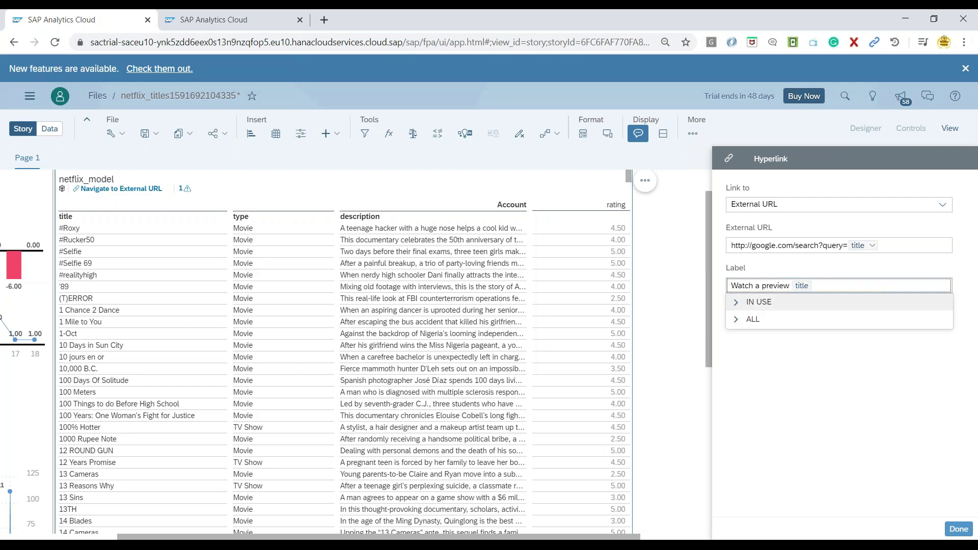
pyautogui.write('of')
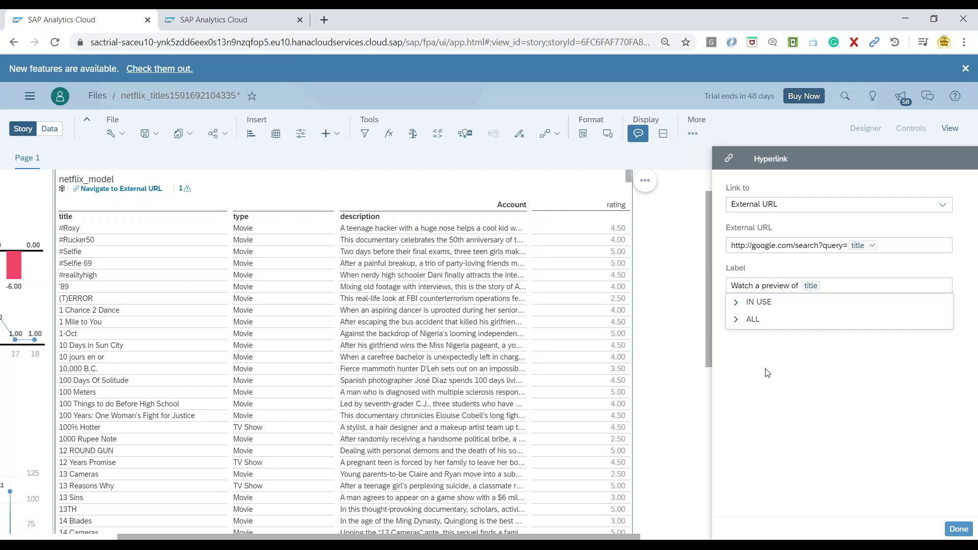
pyautogui.click(825, 357)
pyautogui.click(730, 326)
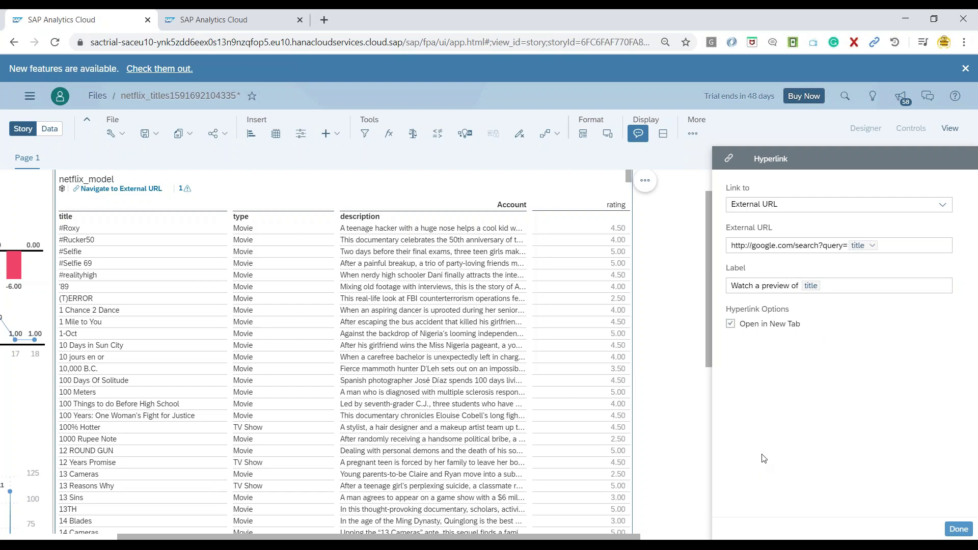
pyautogui.click(958, 529)
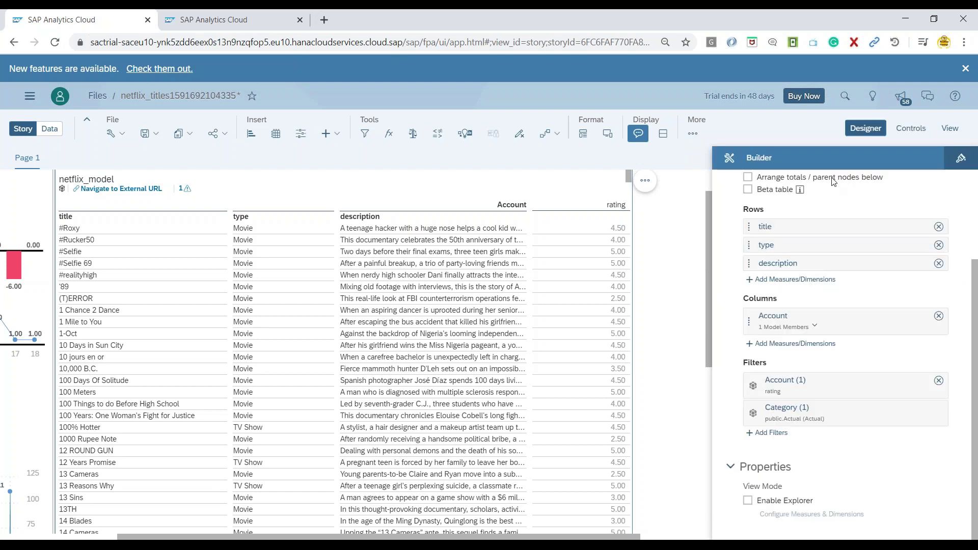
# Save the story and switch it to view mode
pyautogui.click(150, 134)
pyautogui.click(157, 156)
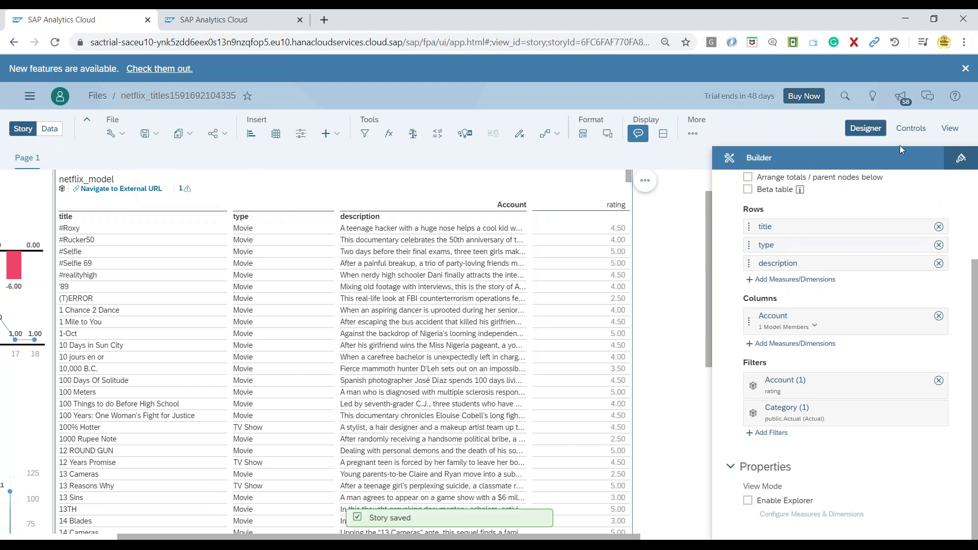
pyautogui.click(953, 133)
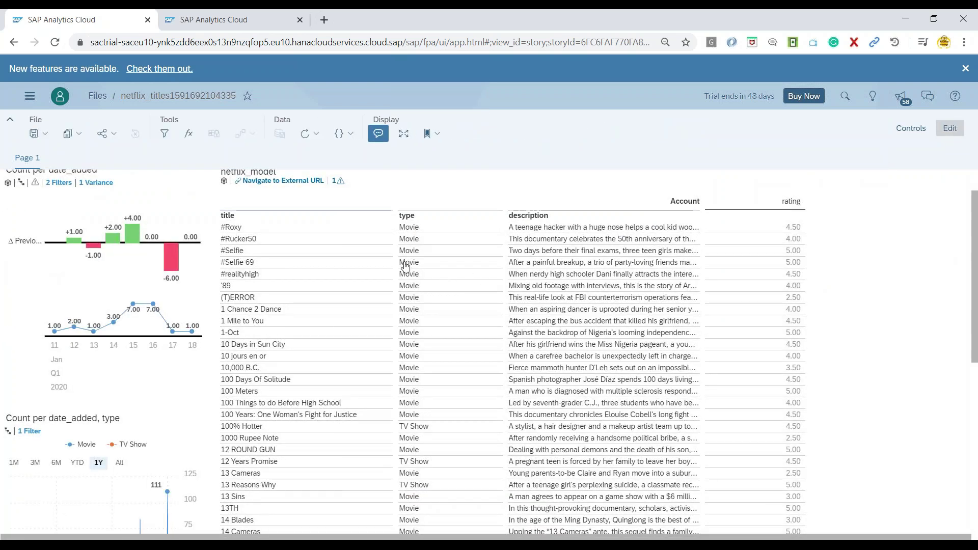
# Select the '1 Mile to You' title cell and show its external link options
pyautogui.scroll(-4, 406, 265)
pyautogui.scroll(2, 397, 290)
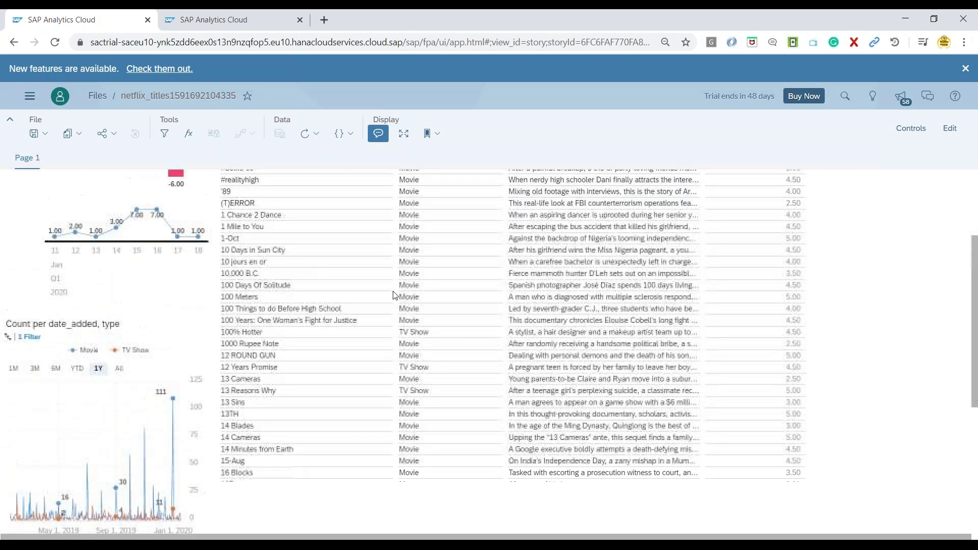
pyautogui.scroll(2, 393, 296)
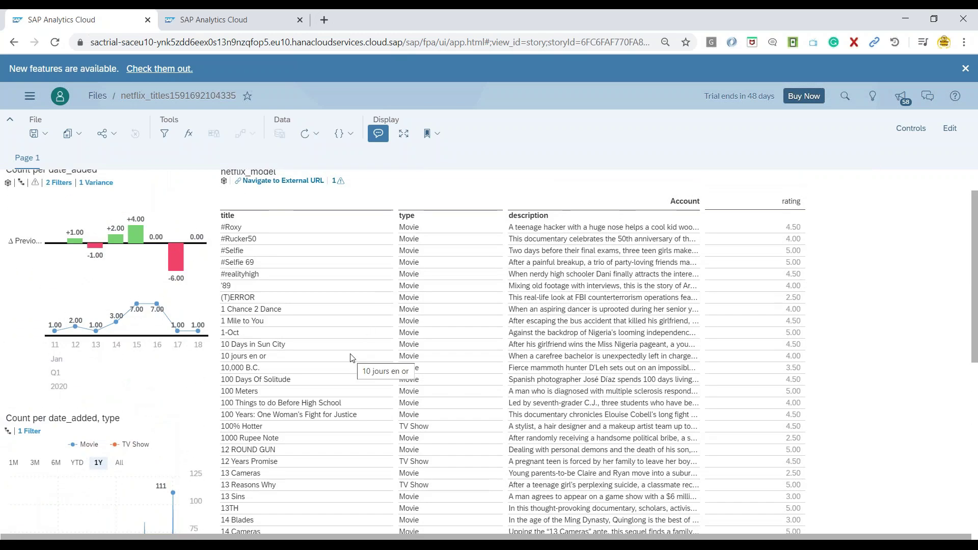
pyautogui.scroll(-1, 350, 358)
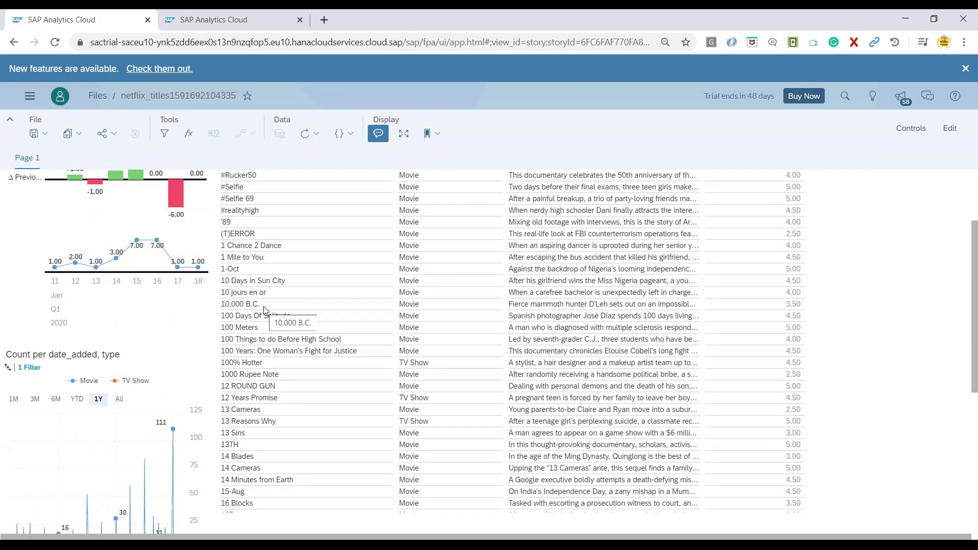
pyautogui.scroll(1, 258, 261)
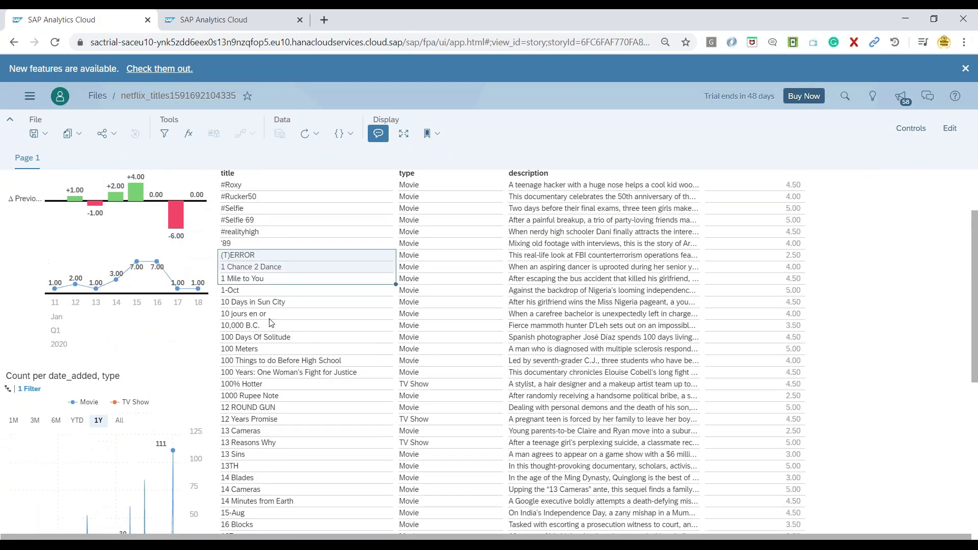
pyautogui.click(261, 283)
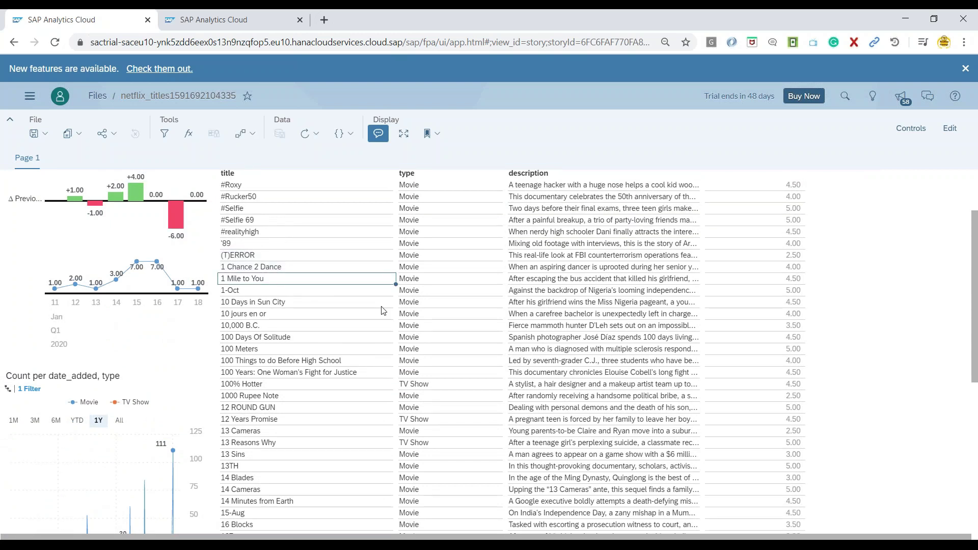
pyautogui.scroll(3, 924, 337)
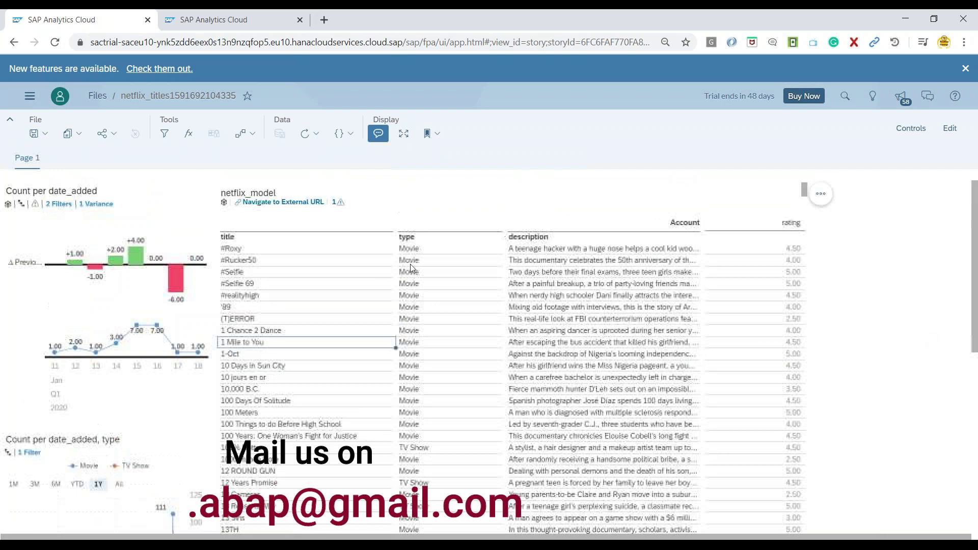
pyautogui.scroll(-1, 280, 205)
pyautogui.click(275, 189)
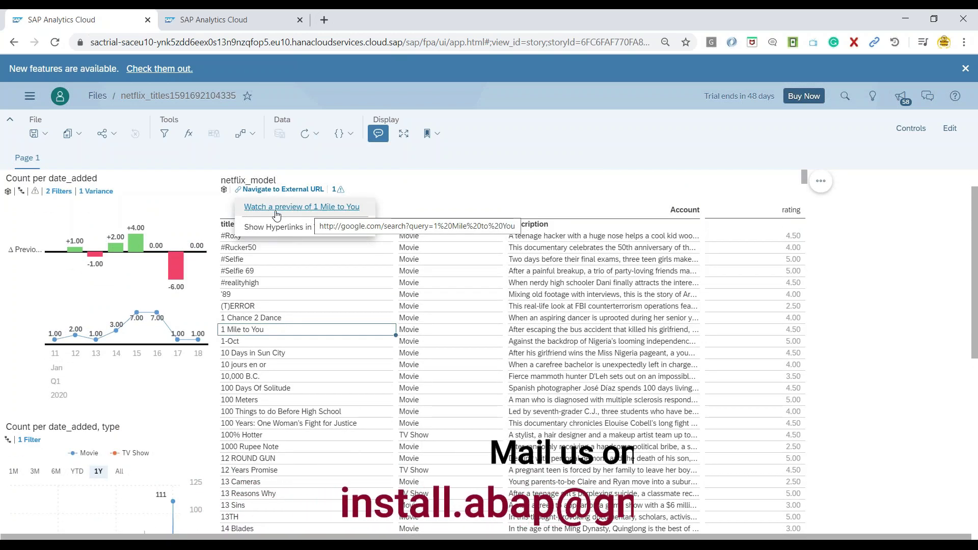
# Follow 'Watch a preview of 1 Mile to You' and browse the Google results in the new tab
pyautogui.click(336, 208)
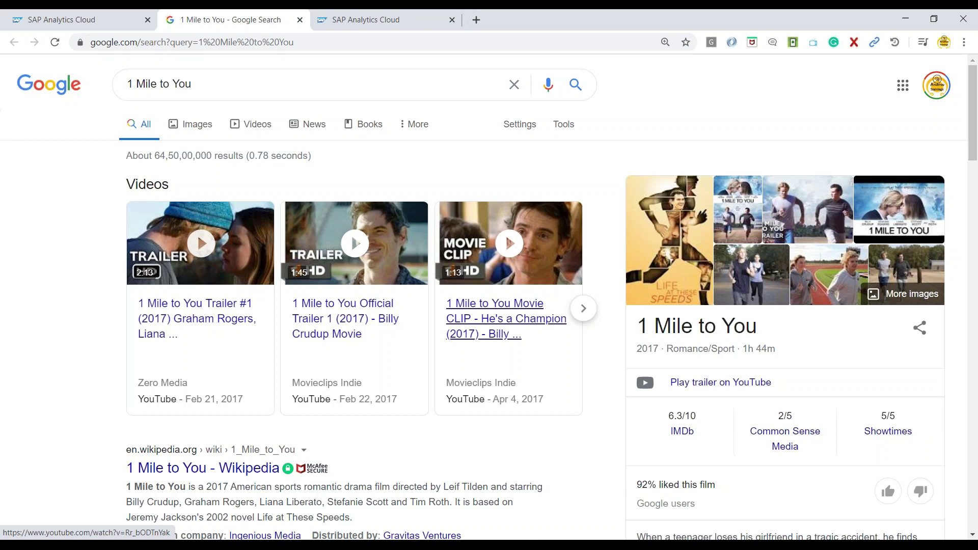
pyautogui.scroll(-5, 301, 371)
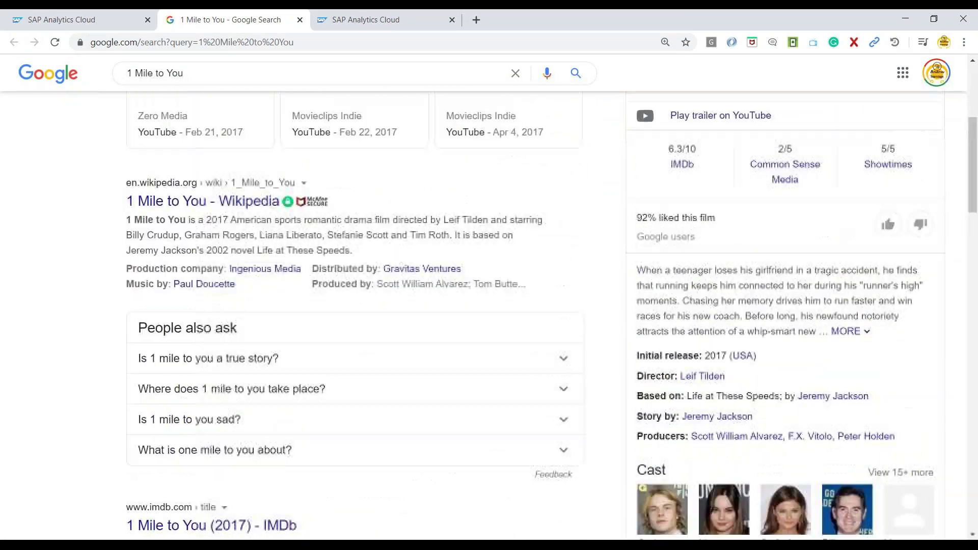
pyautogui.scroll(5, 366, 255)
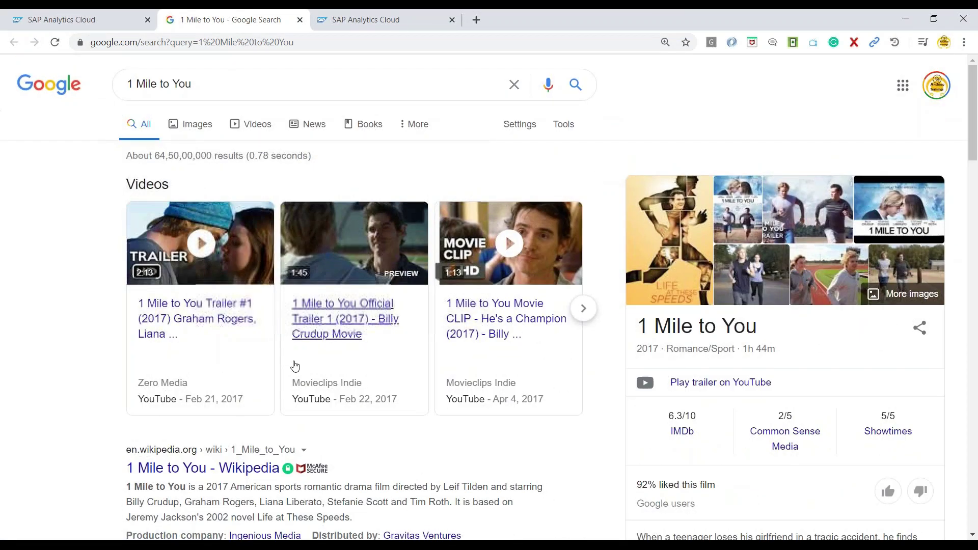
pyautogui.scroll(-8, 586, 361)
pyautogui.scroll(-6, 513, 357)
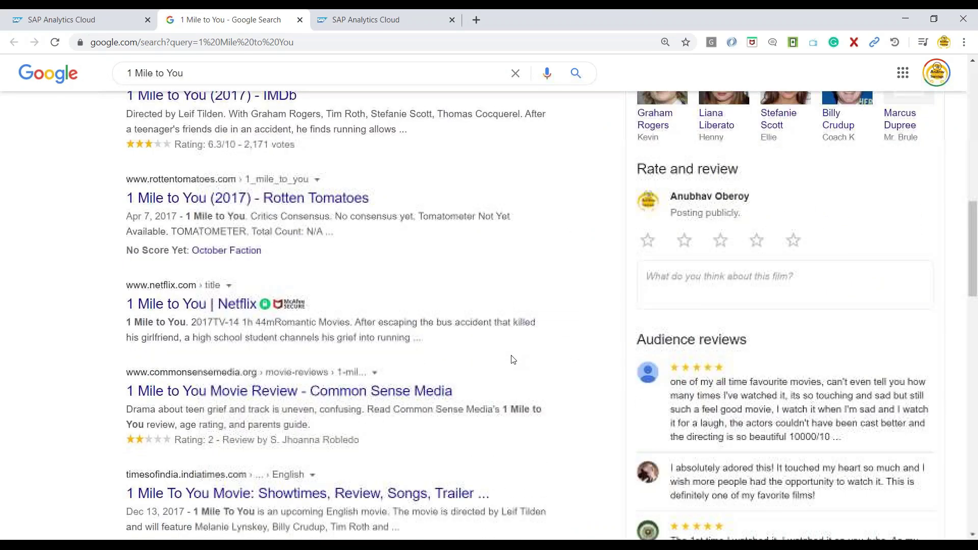
pyautogui.scroll(4, 513, 355)
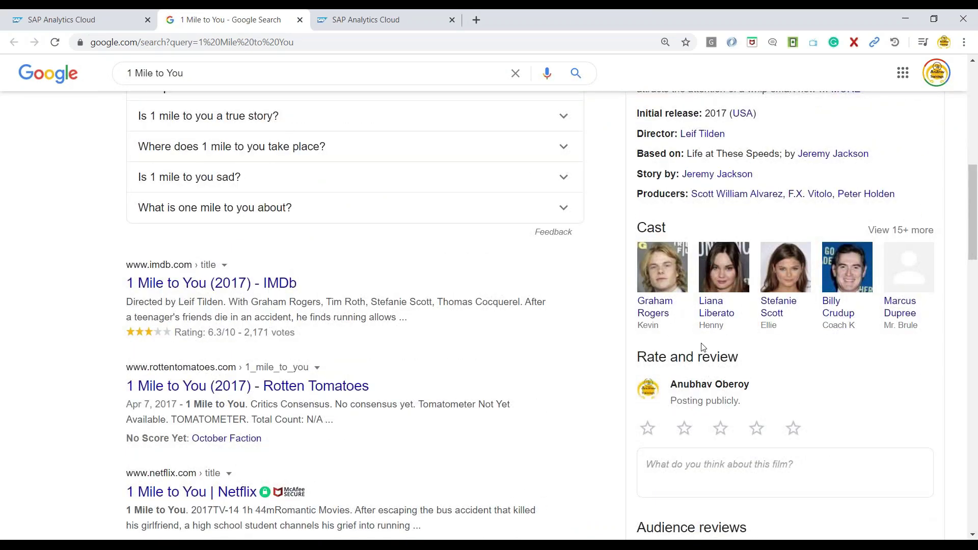
pyautogui.scroll(5, 680, 346)
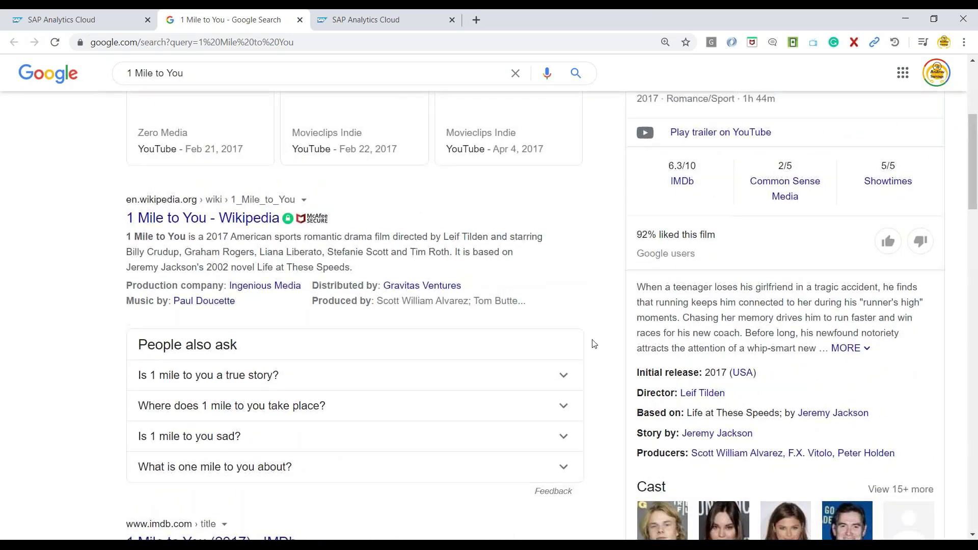
pyautogui.scroll(5, 703, 295)
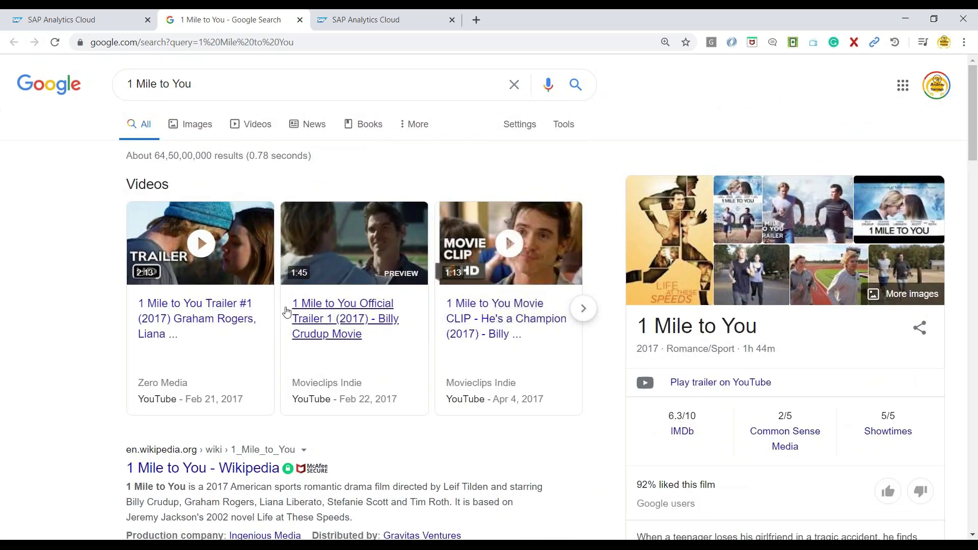
# Back in the story, open the Google search link for the '12 ROUND GUN' row
pyautogui.click(81, 22)
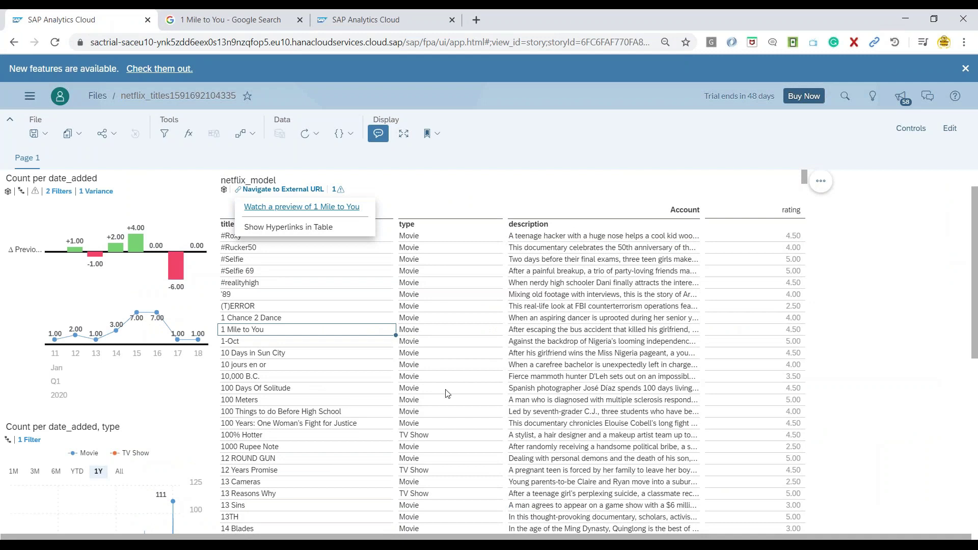
pyautogui.click(537, 381)
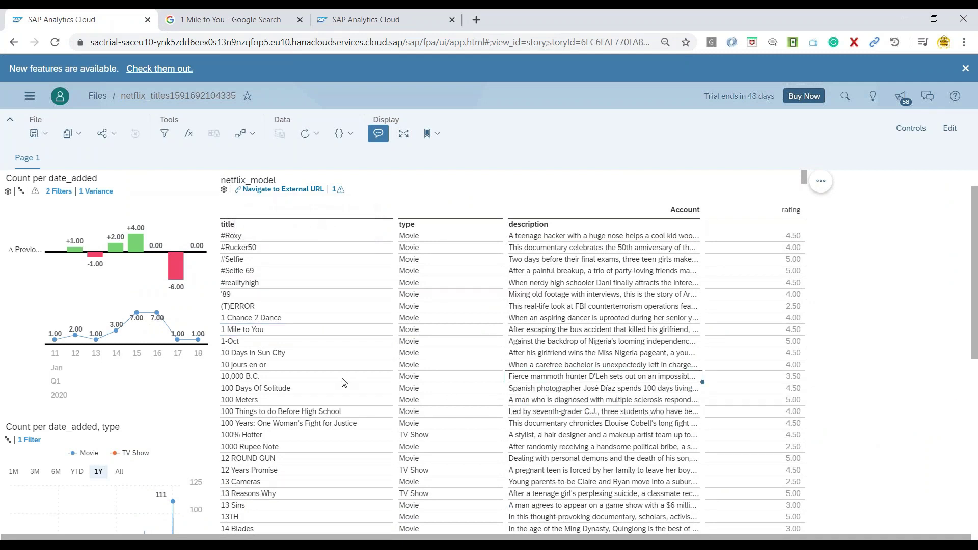
pyautogui.click(333, 462)
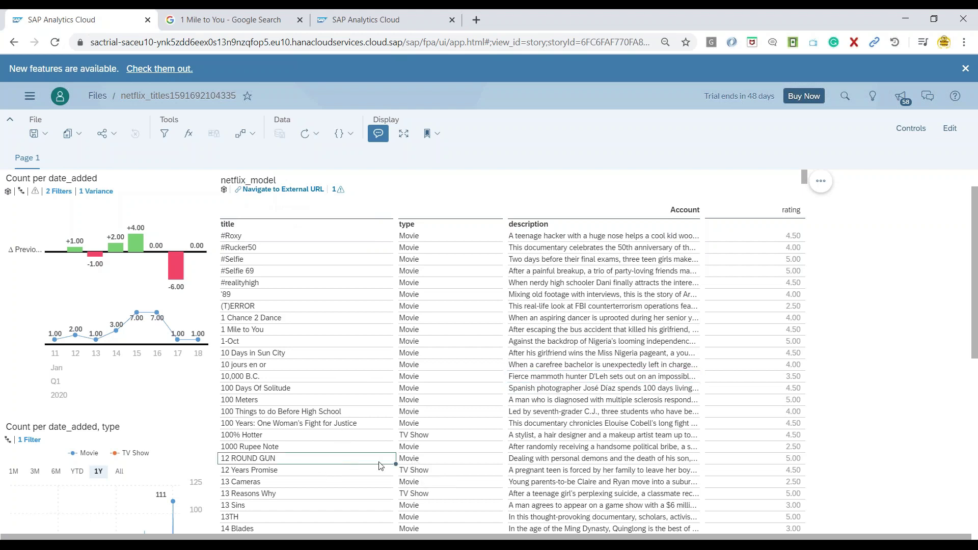
pyautogui.click(306, 190)
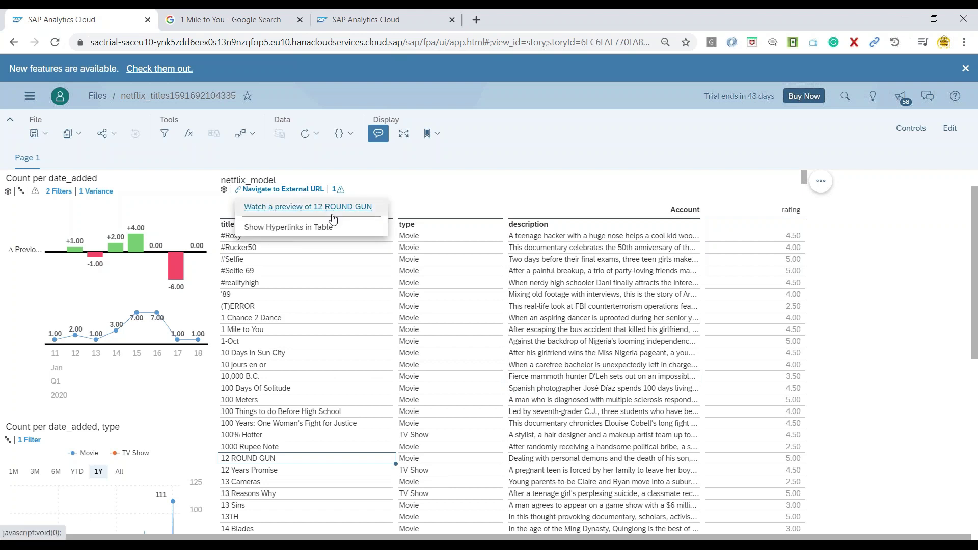
pyautogui.click(305, 207)
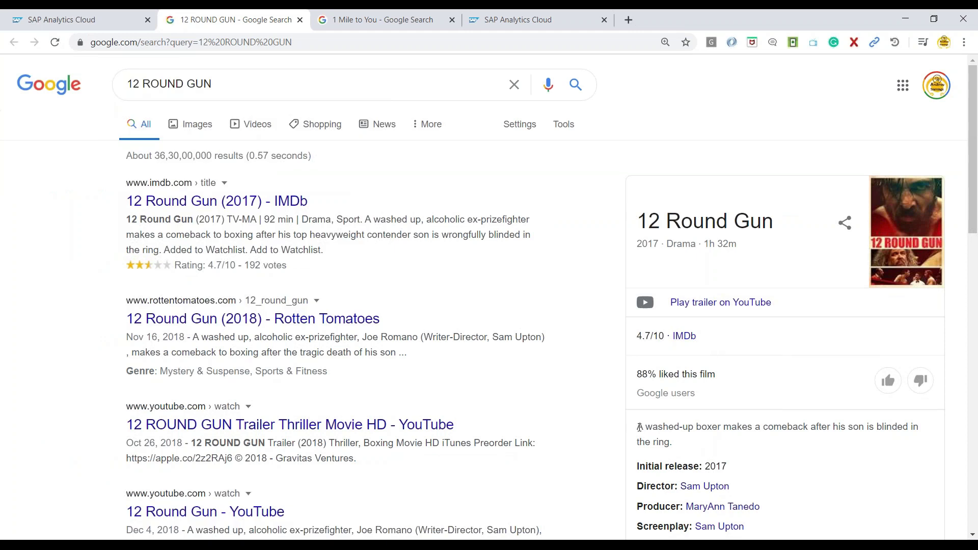
# Highlight then deselect the film's description, and return to the netflix story
pyautogui.moveTo(635, 427); pyautogui.dragTo(682, 448)
pyautogui.click(683, 447)
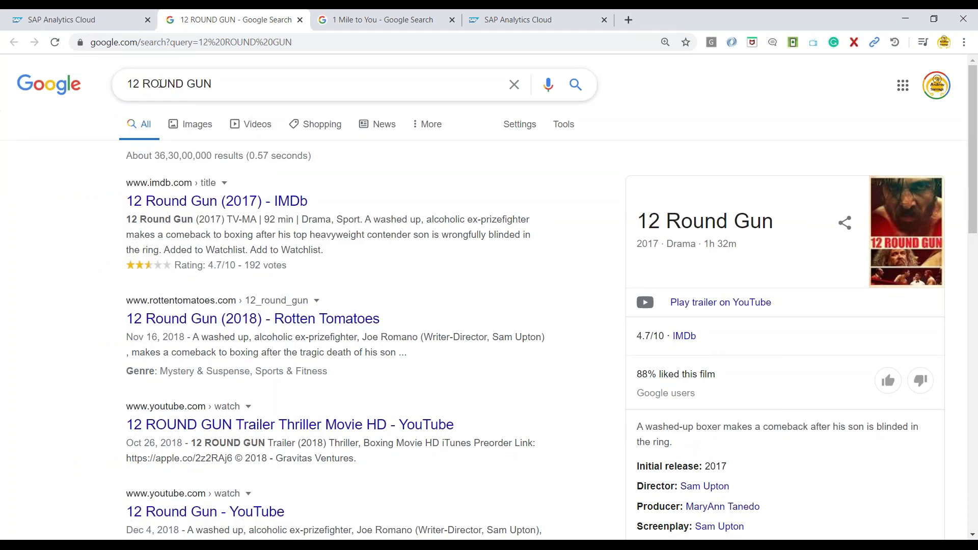
pyautogui.click(102, 26)
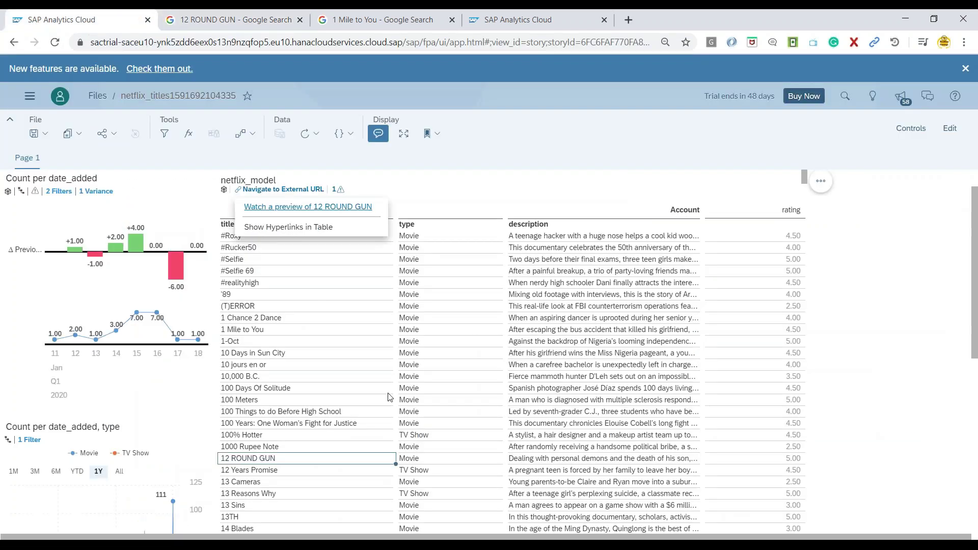
# Close the 12 ROUND GUN link options by clicking a description cell
pyautogui.click(533, 460)
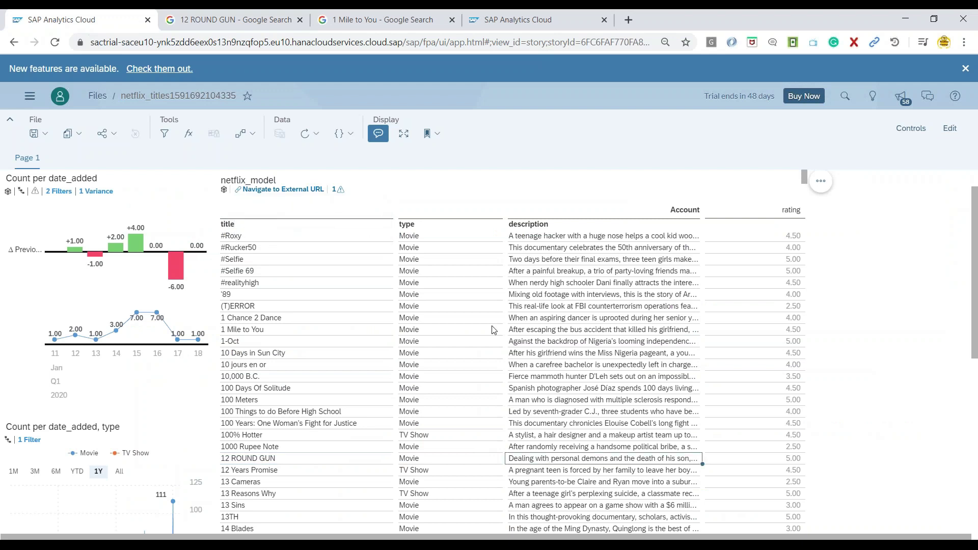